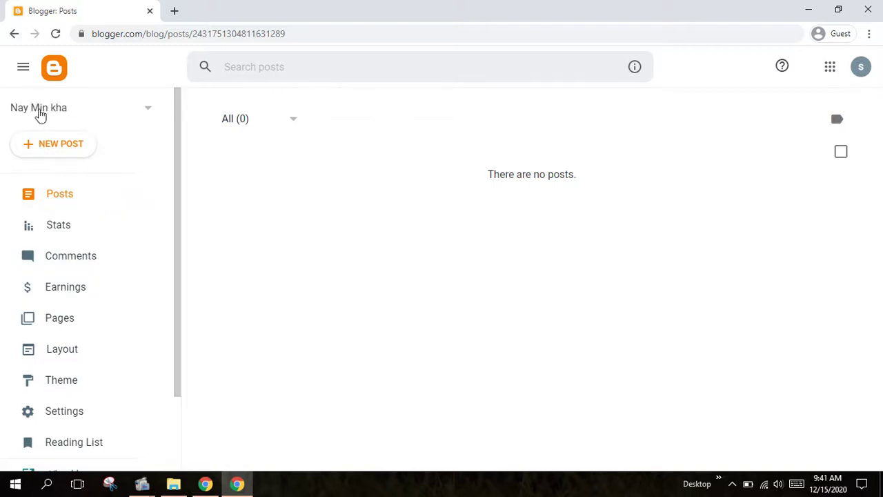
- Examine the blog switcher's list of existing blogs and its New Blog option, leaving the current blog selected
{"action": "left_click", "coordinate": [148, 114]}
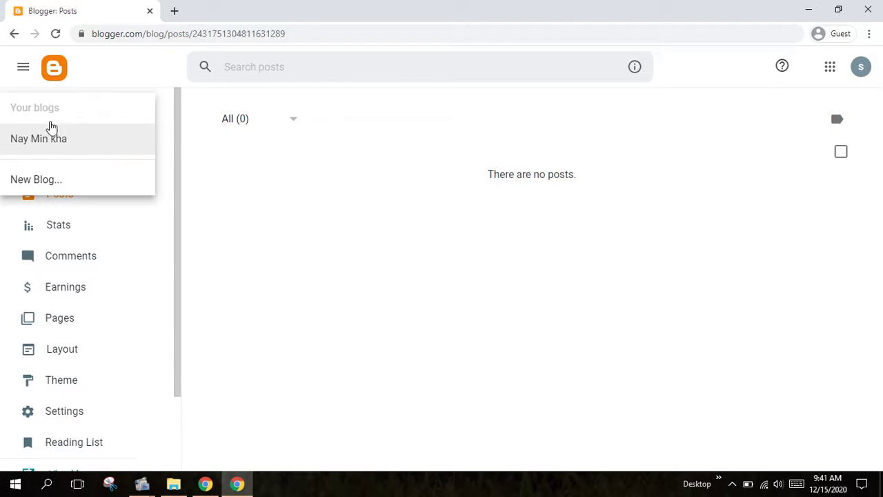
{"action": "left_click", "coordinate": [87, 146]}
{"action": "left_click", "coordinate": [146, 121]}
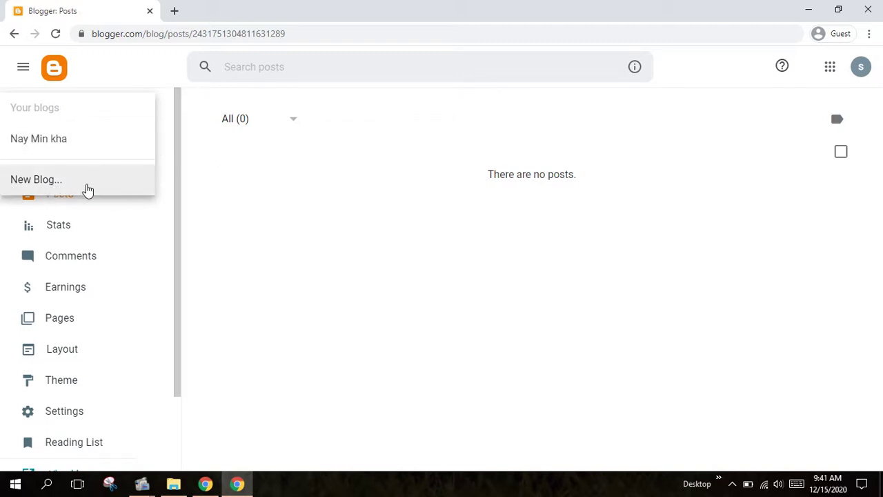
{"action": "left_click", "coordinate": [234, 214]}
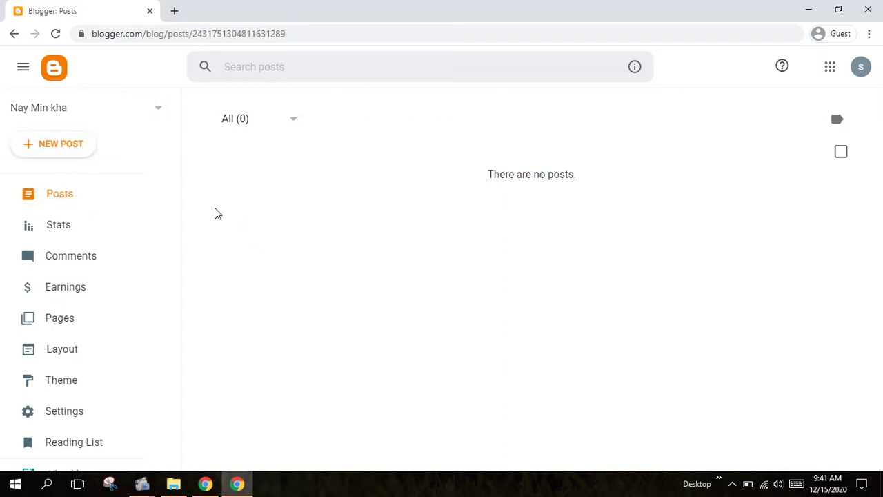
{"action": "left_click", "coordinate": [150, 108]}
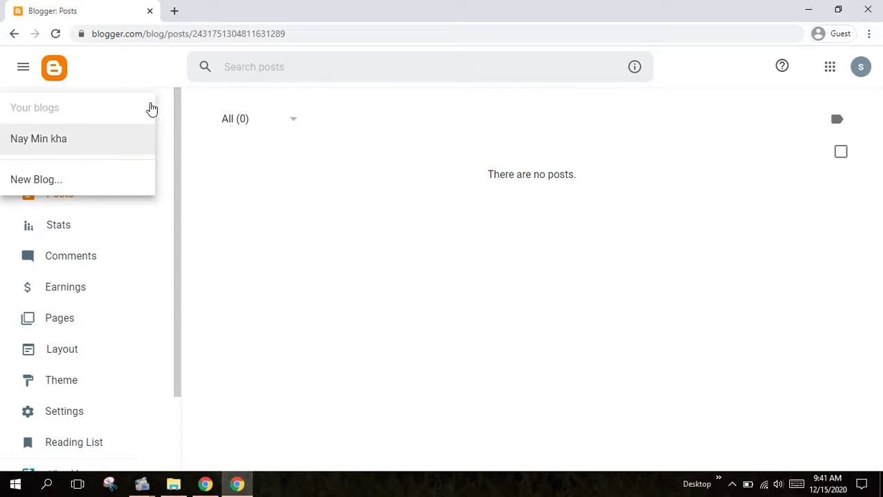
{"action": "left_click", "coordinate": [220, 171]}
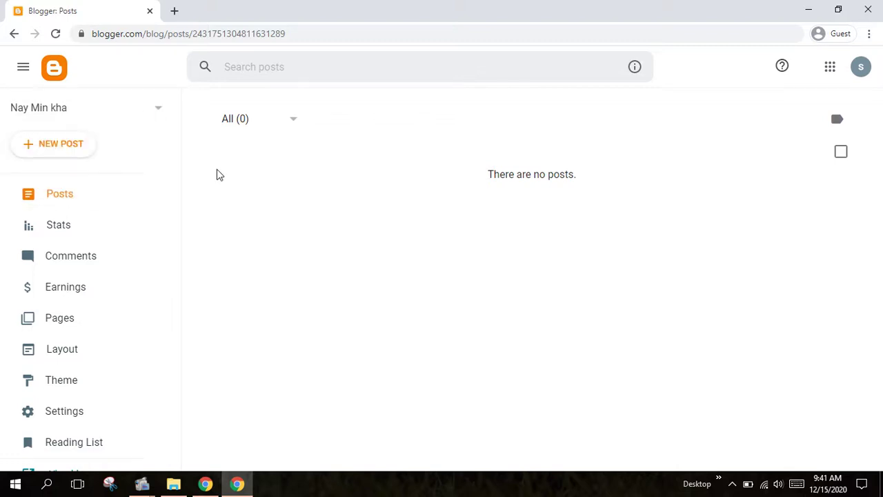
- Open the live blog in a new browser tab from the dashboard and switch to it
{"action": "scroll", "coordinate": [143, 133], "scroll_direction": "down", "scroll_amount": 1}
{"action": "scroll", "coordinate": [145, 135], "scroll_direction": "down", "scroll_amount": 1}
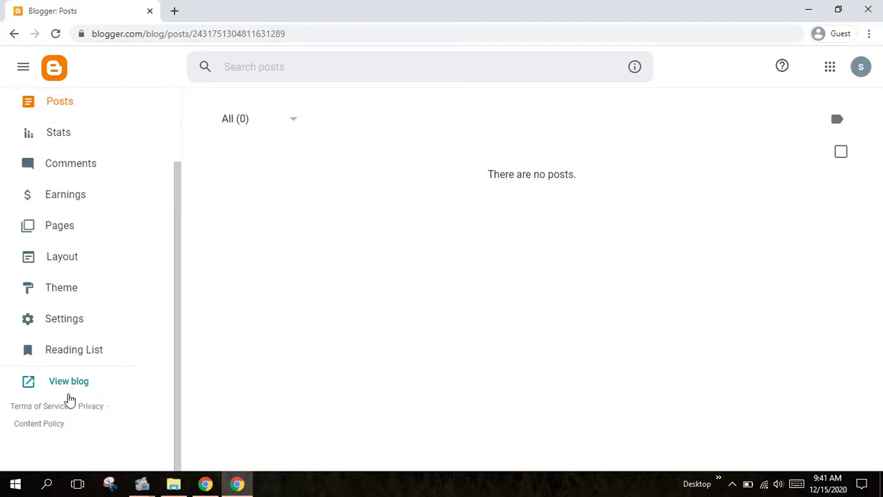
{"action": "scroll", "coordinate": [87, 168], "scroll_direction": "up", "scroll_amount": 2}
{"action": "scroll", "coordinate": [104, 220], "scroll_direction": "down", "scroll_amount": 2}
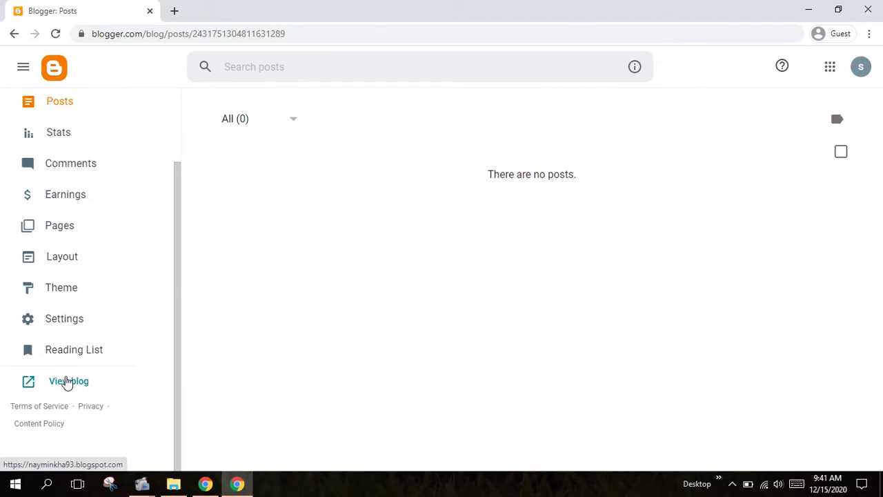
{"action": "right_click", "coordinate": [66, 381]}
{"action": "left_click", "coordinate": [115, 277]}
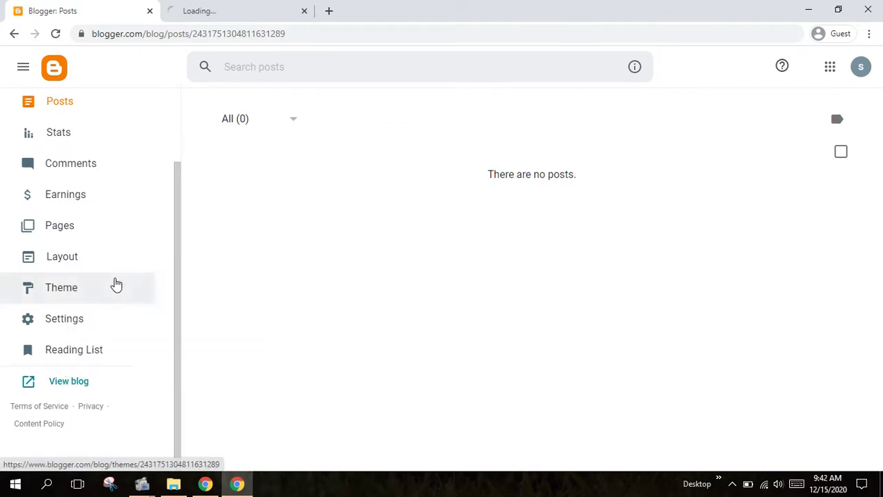
{"action": "left_click", "coordinate": [198, 7]}
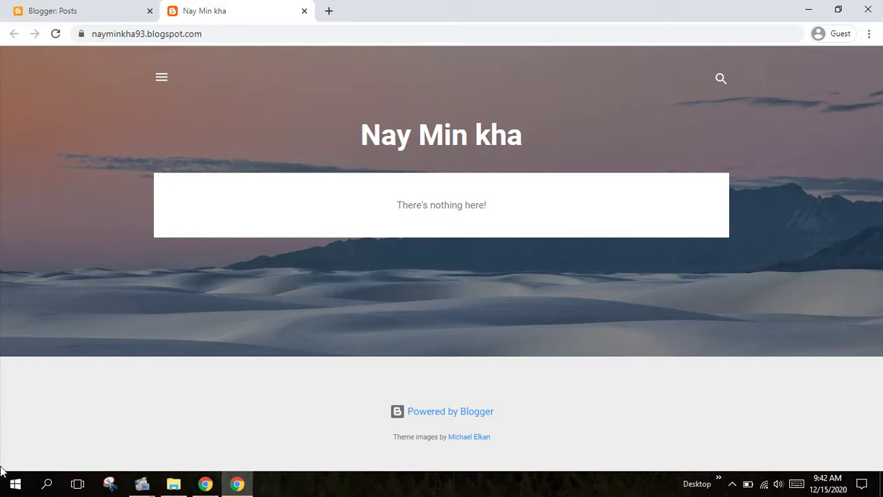
- Examine the live blog's home page and its profile sidebar, then return to the Blogger dashboard
{"action": "left_click", "coordinate": [163, 83]}
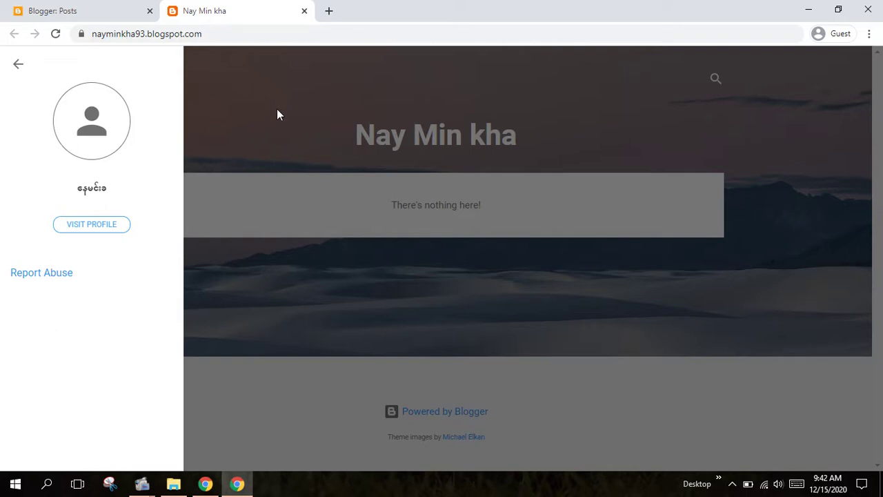
{"action": "left_click", "coordinate": [337, 155]}
{"action": "left_click", "coordinate": [161, 83]}
{"action": "left_click", "coordinate": [259, 72]}
{"action": "left_click", "coordinate": [107, 10]}
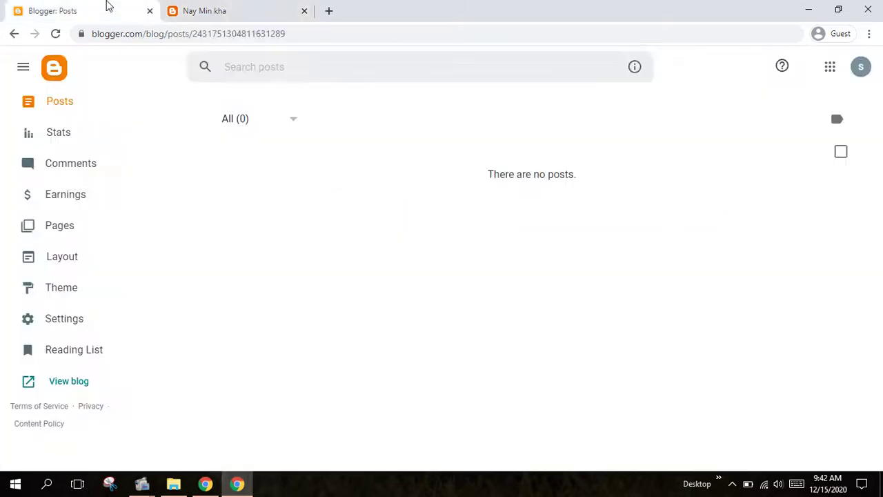
{"action": "left_click", "coordinate": [237, 8]}
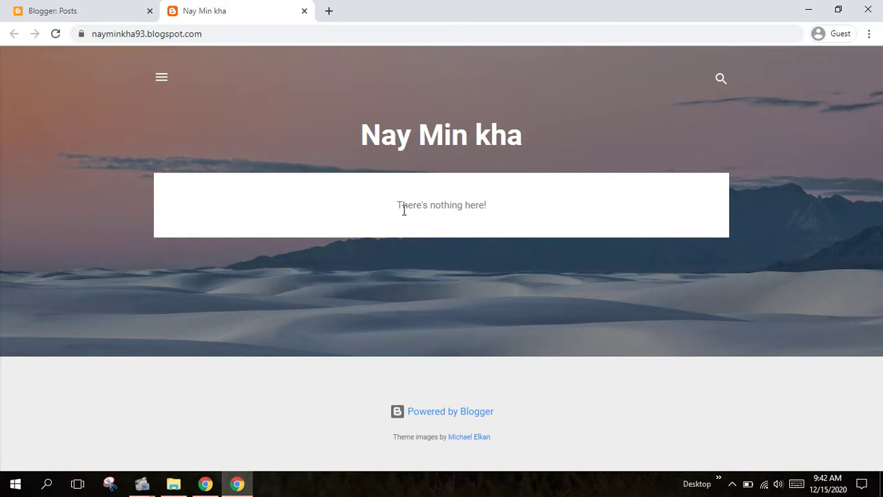
{"action": "left_click", "coordinate": [67, 7]}
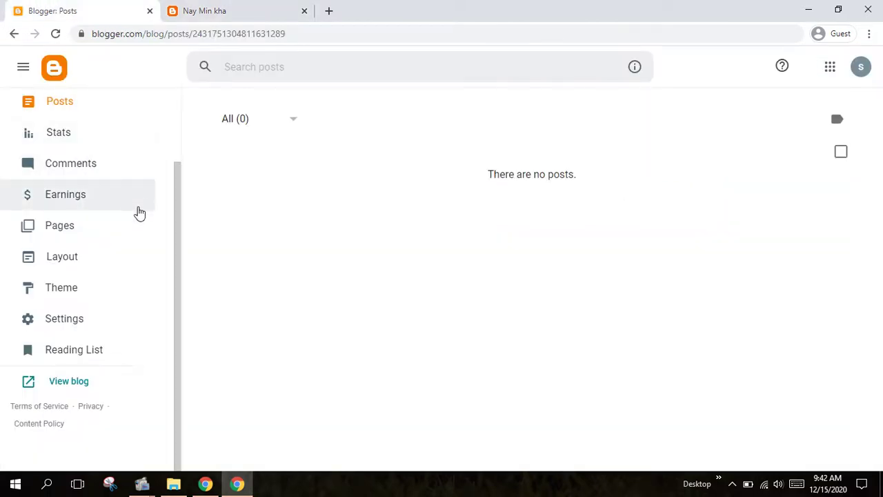
{"action": "scroll", "coordinate": [138, 221], "scroll_direction": "up", "scroll_amount": 2}
{"action": "scroll", "coordinate": [132, 193], "scroll_direction": "down", "scroll_amount": 2}
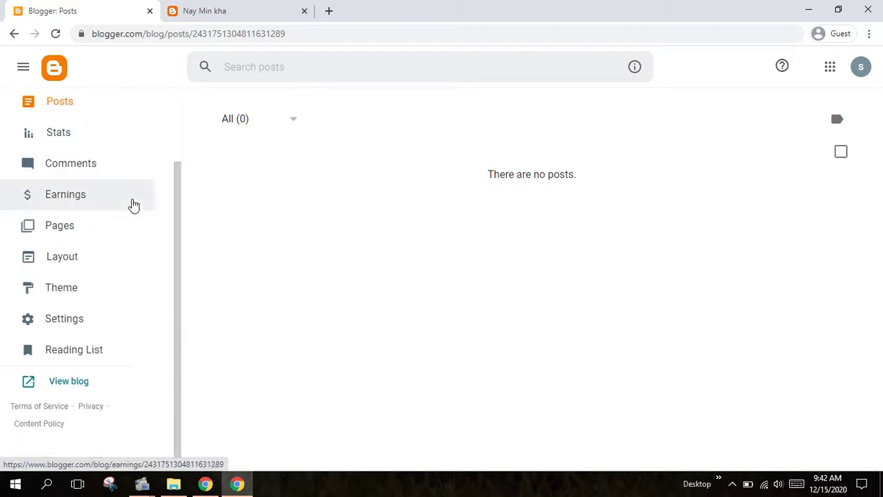
{"action": "scroll", "coordinate": [149, 241], "scroll_direction": "up", "scroll_amount": 2}
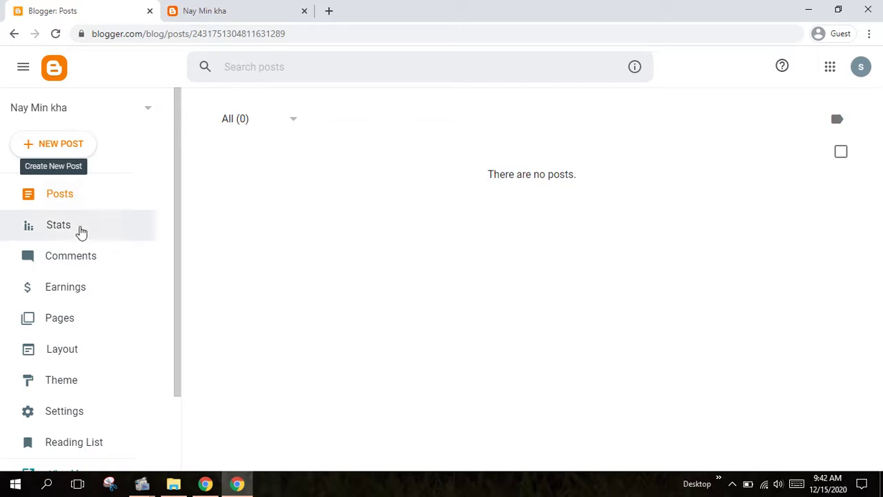
{"action": "scroll", "coordinate": [77, 203], "scroll_direction": "down", "scroll_amount": 2}
{"action": "left_click", "coordinate": [87, 119]}
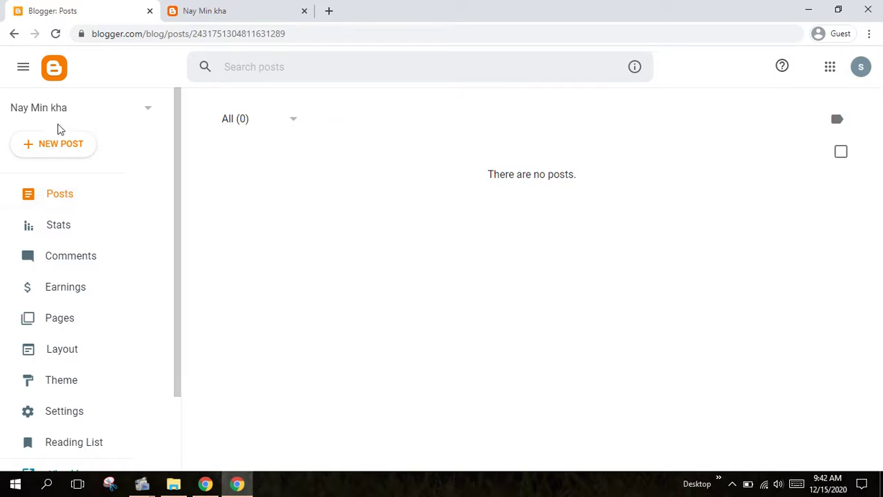
- Open the blog's Stats and review the followers, views, latest post and posts sections
{"action": "left_click", "coordinate": [67, 233]}
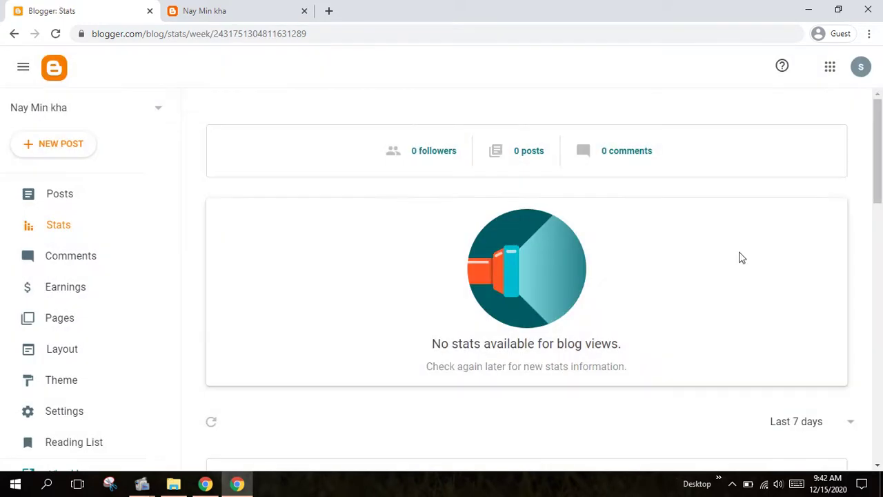
{"action": "scroll", "coordinate": [292, 268], "scroll_direction": "down", "scroll_amount": 8}
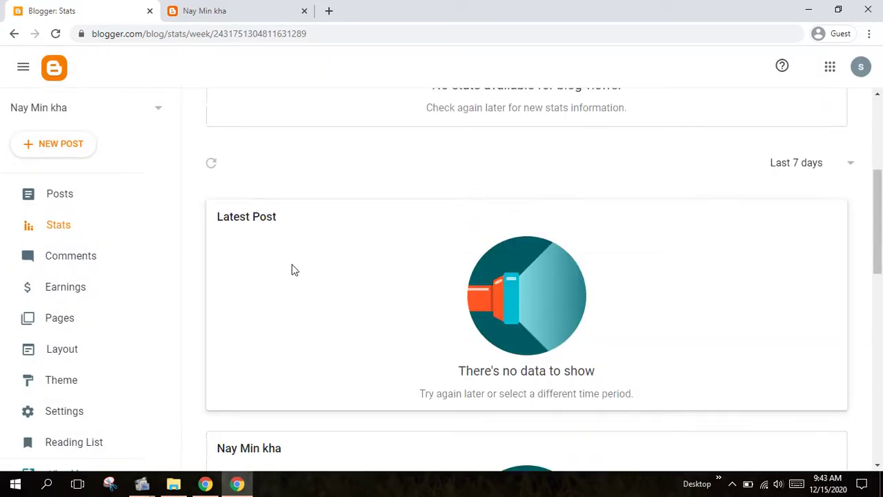
{"action": "scroll", "coordinate": [327, 263], "scroll_direction": "down", "scroll_amount": 6}
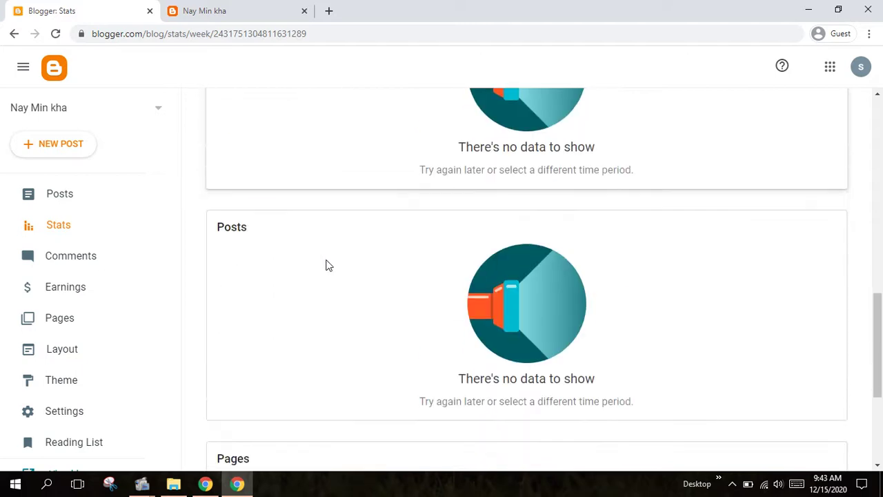
{"action": "scroll", "coordinate": [347, 246], "scroll_direction": "up", "scroll_amount": 10}
{"action": "scroll", "coordinate": [348, 243], "scroll_direction": "up", "scroll_amount": 3}
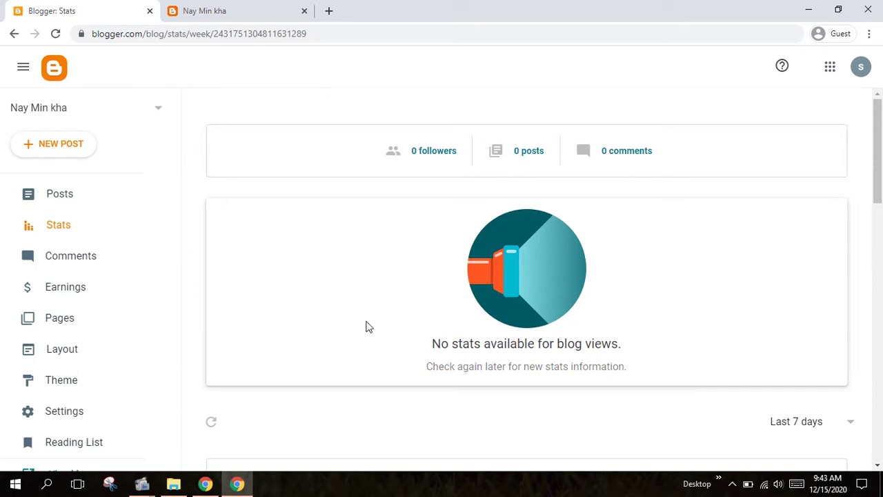
- View the blog's Comments section and the AdSense information under Earnings
{"action": "scroll", "coordinate": [365, 325], "scroll_direction": "down", "scroll_amount": 2}
{"action": "left_click", "coordinate": [63, 256]}
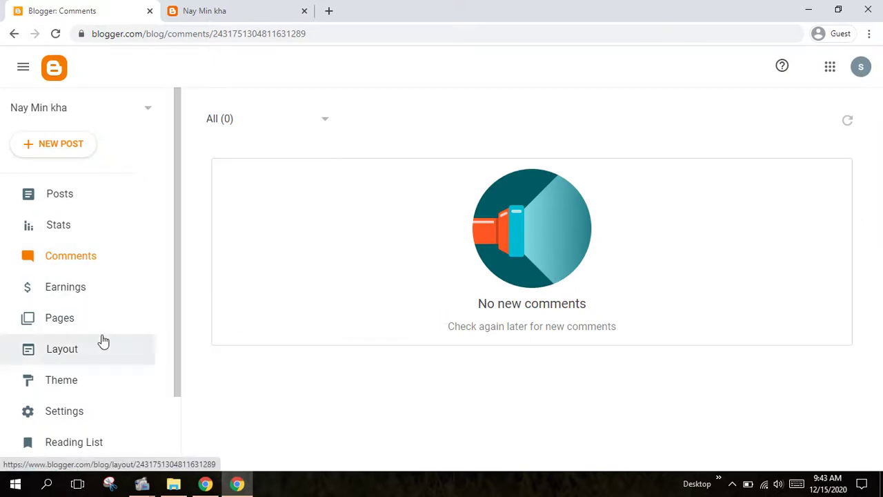
{"action": "left_click", "coordinate": [66, 292]}
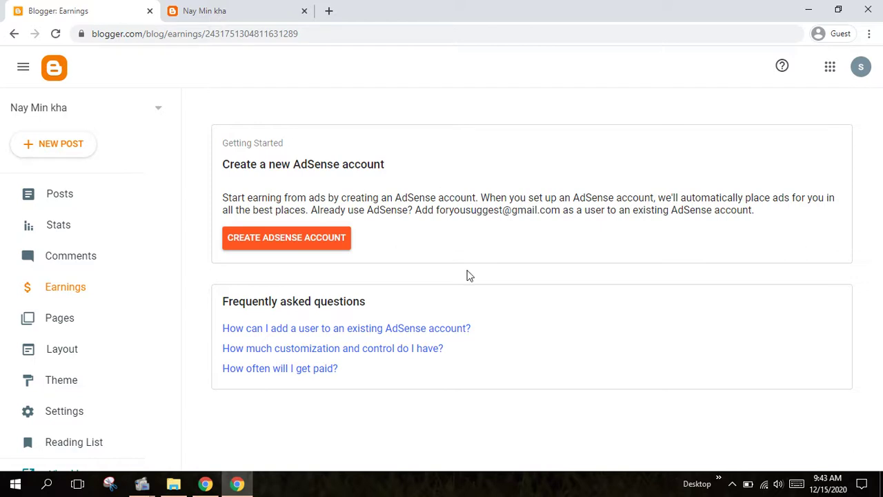
- Open the blog's Pages list and try its select-all checkbox on and off
{"action": "scroll", "coordinate": [100, 290], "scroll_direction": "down", "scroll_amount": 2}
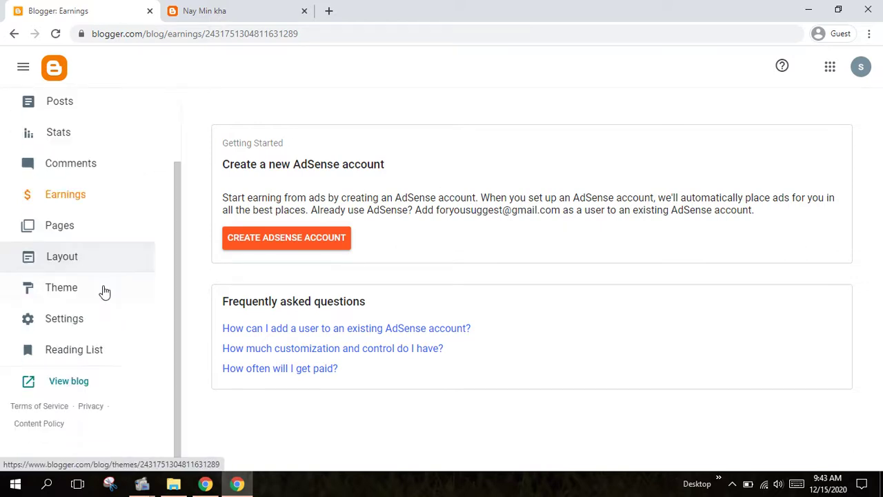
{"action": "left_click", "coordinate": [85, 235]}
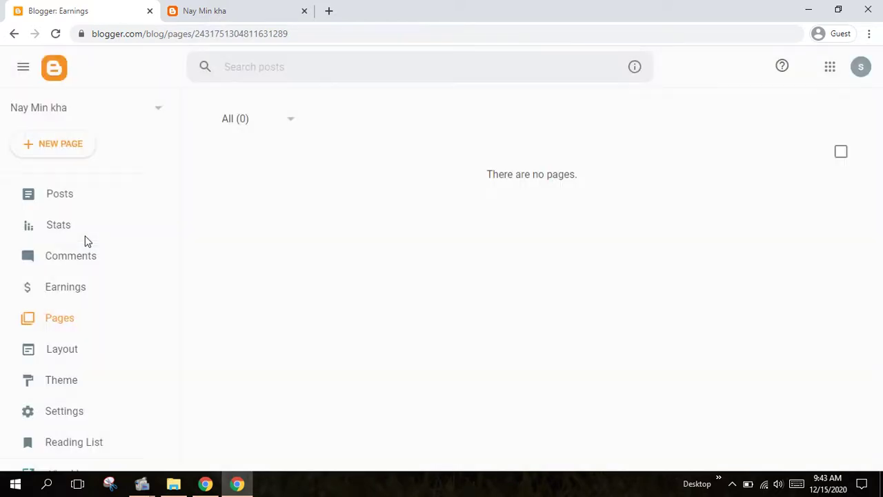
{"action": "left_click", "coordinate": [842, 158]}
{"action": "left_click", "coordinate": [842, 156]}
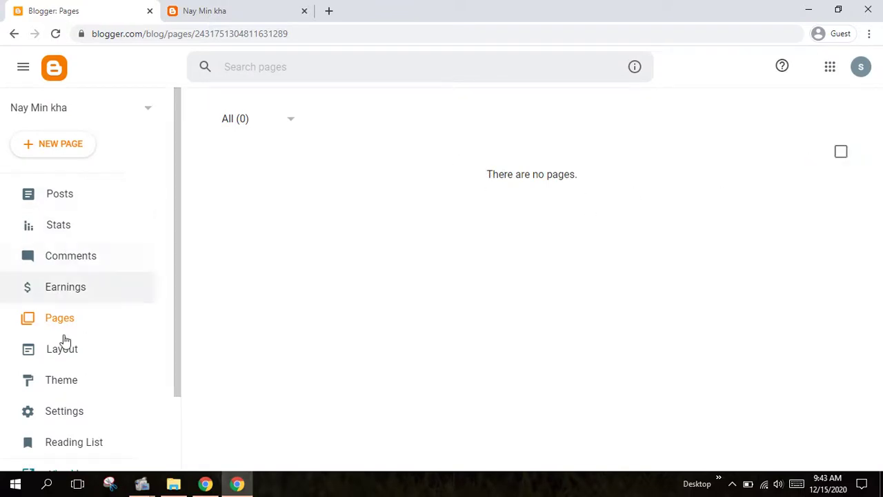
- Open the blog's Layout section and read the instructions about adding, removing, editing and rearranging gadgets
{"action": "scroll", "coordinate": [65, 365], "scroll_direction": "down", "scroll_amount": 2}
{"action": "left_click", "coordinate": [74, 260]}
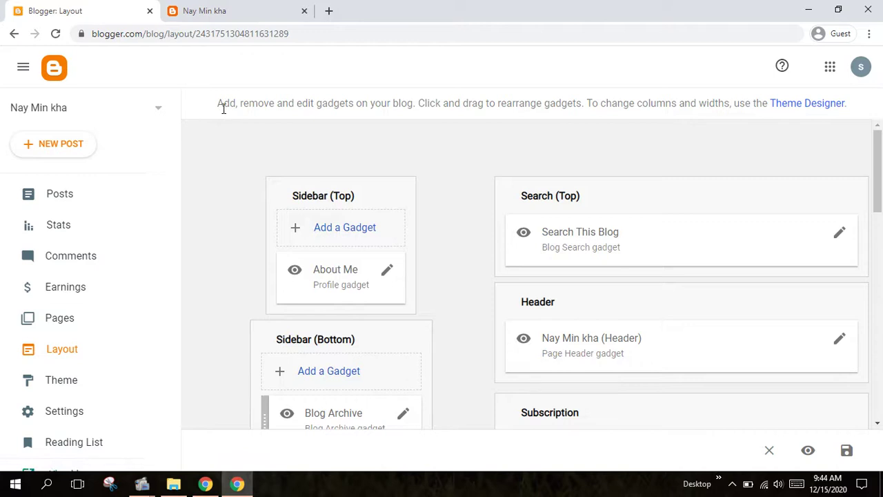
{"action": "left_click_drag", "start_coordinate": [223, 103], "coordinate": [274, 103]}
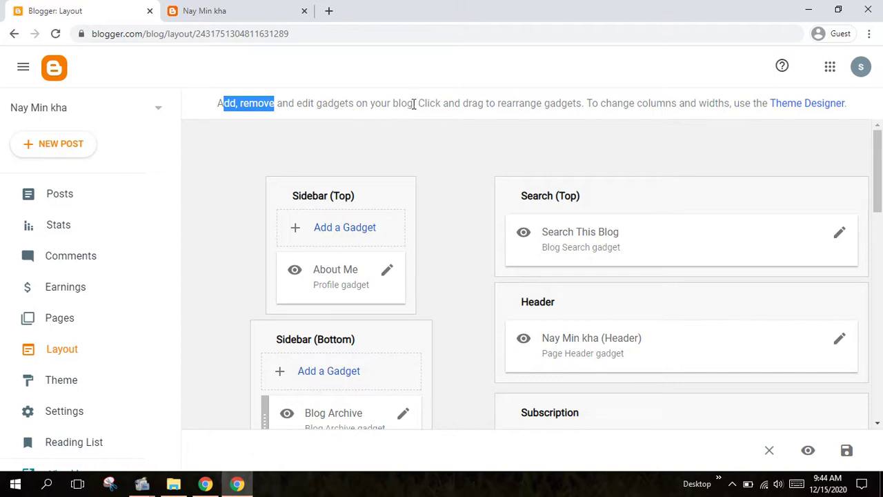
{"action": "left_click_drag", "start_coordinate": [414, 104], "coordinate": [214, 109]}
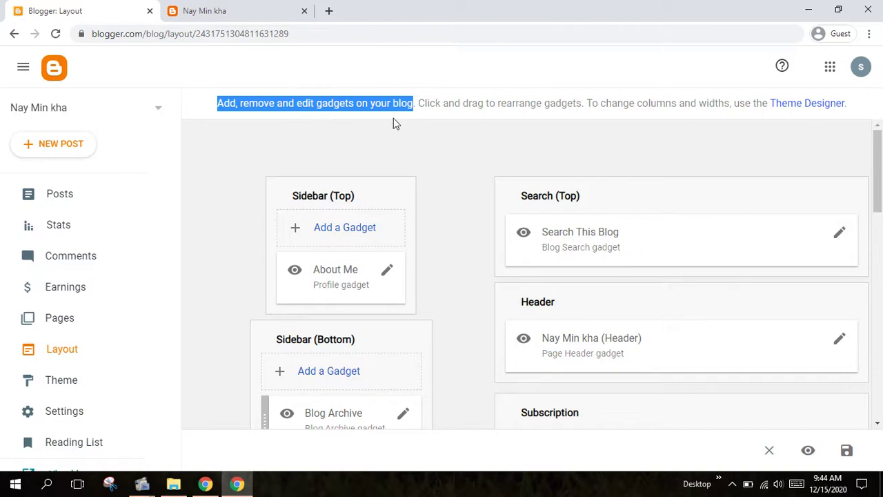
{"action": "left_click_drag", "start_coordinate": [414, 97], "coordinate": [582, 114]}
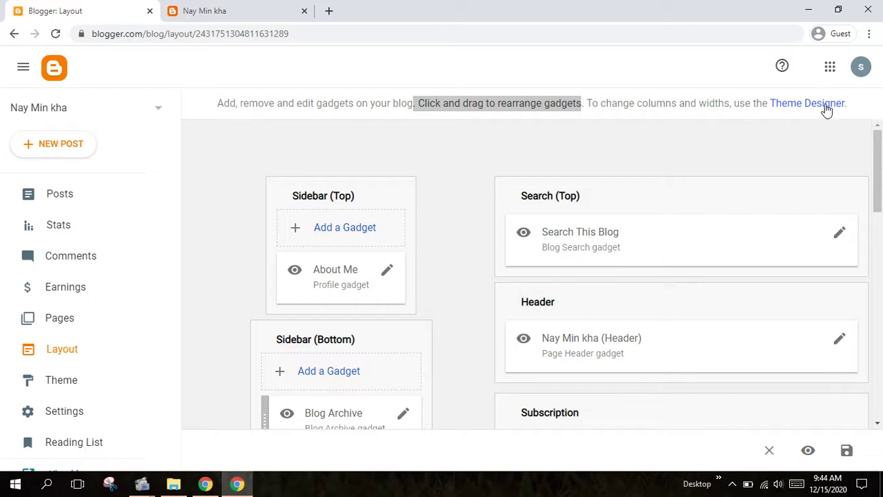
- Open the blog's Theme section and browse the available themes from Contempo through Notable and Essential to Simple
{"action": "scroll", "coordinate": [77, 355], "scroll_direction": "down", "scroll_amount": 2}
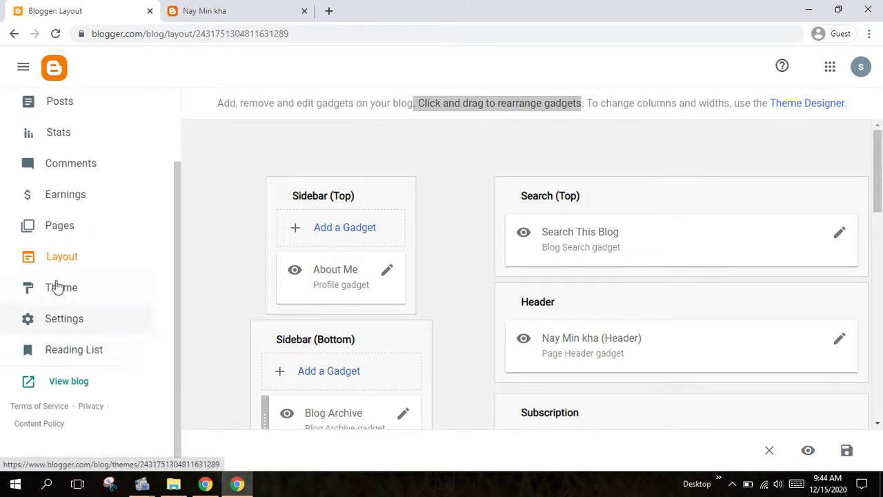
{"action": "left_click", "coordinate": [55, 287]}
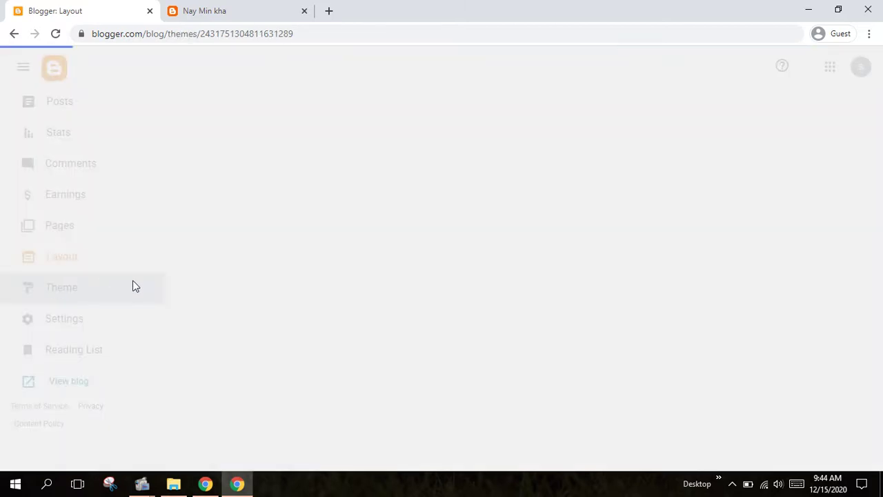
{"action": "scroll", "coordinate": [469, 310], "scroll_direction": "down", "scroll_amount": 6}
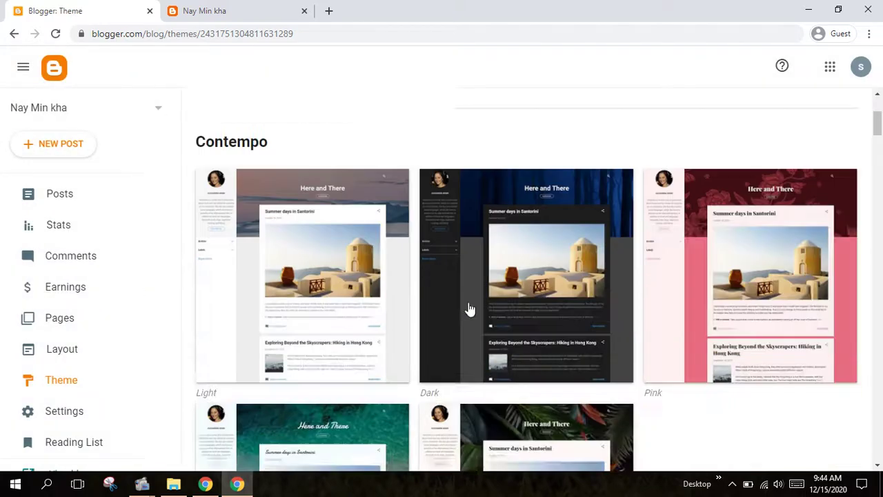
{"action": "scroll", "coordinate": [469, 313], "scroll_direction": "up", "scroll_amount": 2}
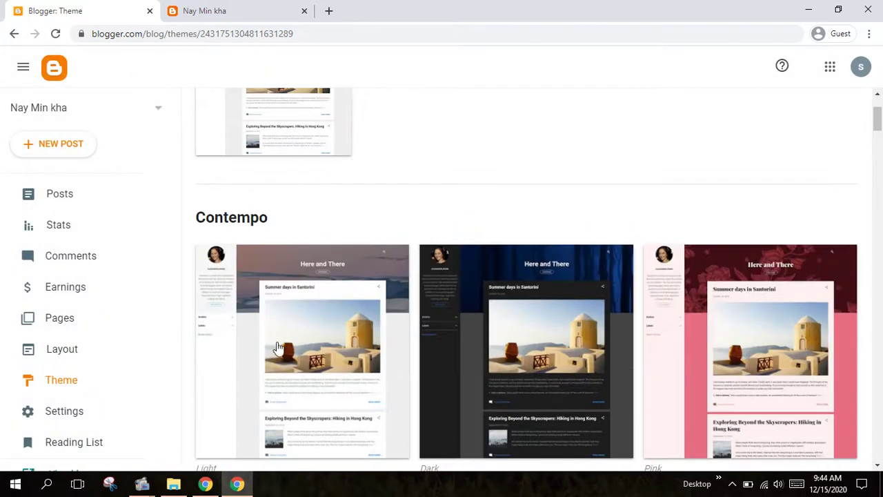
{"action": "scroll", "coordinate": [467, 377], "scroll_direction": "down", "scroll_amount": 7}
{"action": "scroll", "coordinate": [462, 379], "scroll_direction": "down", "scroll_amount": 4}
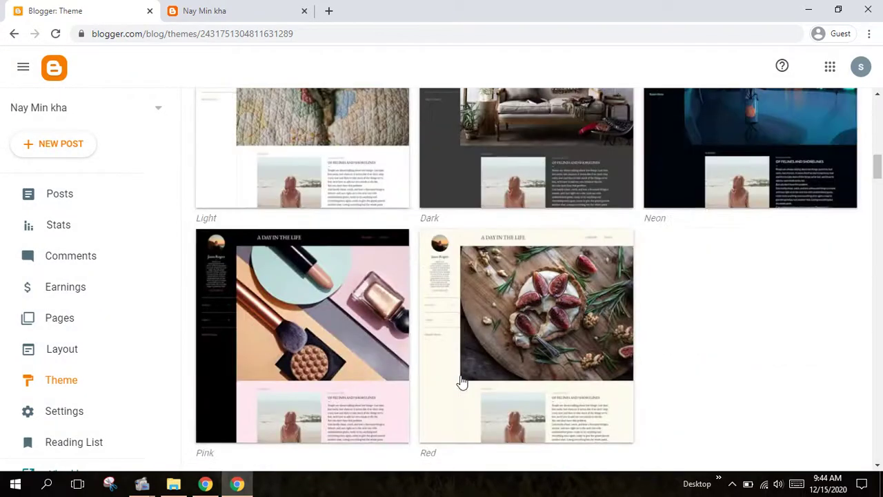
{"action": "scroll", "coordinate": [402, 366], "scroll_direction": "down", "scroll_amount": 14}
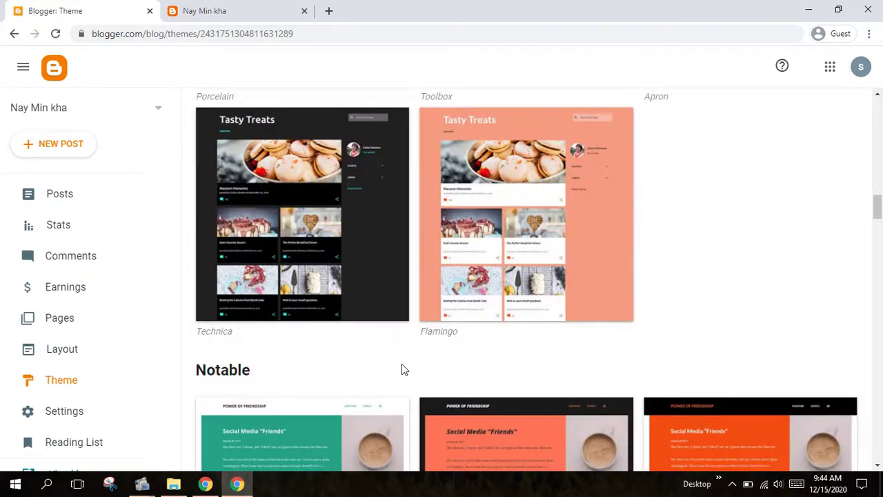
{"action": "scroll", "coordinate": [402, 367], "scroll_direction": "down", "scroll_amount": 8}
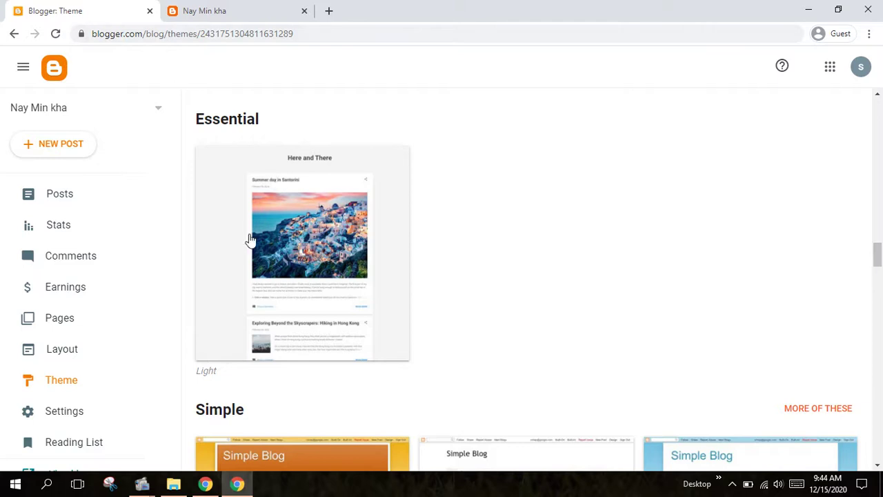
{"action": "scroll", "coordinate": [96, 393], "scroll_direction": "down", "scroll_amount": 2}
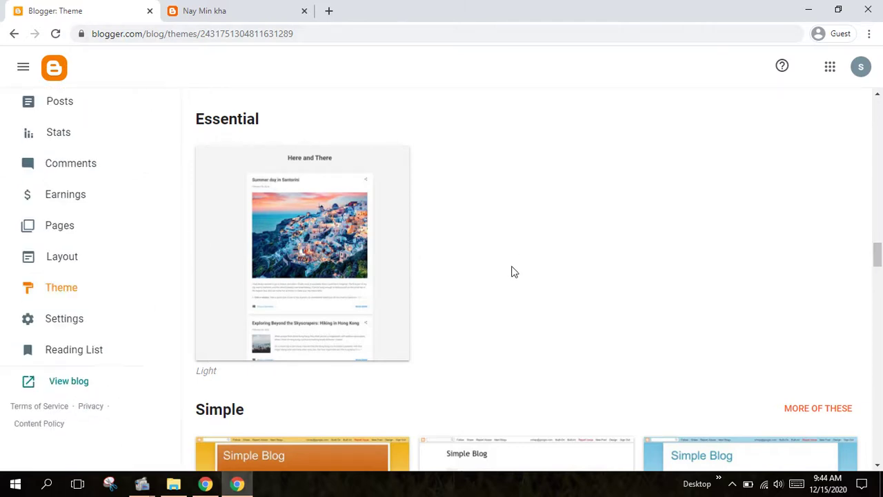
{"action": "scroll", "coordinate": [522, 351], "scroll_direction": "down", "scroll_amount": 5}
{"action": "scroll", "coordinate": [519, 349], "scroll_direction": "up", "scroll_amount": 5}
{"action": "scroll", "coordinate": [520, 364], "scroll_direction": "down", "scroll_amount": 2}
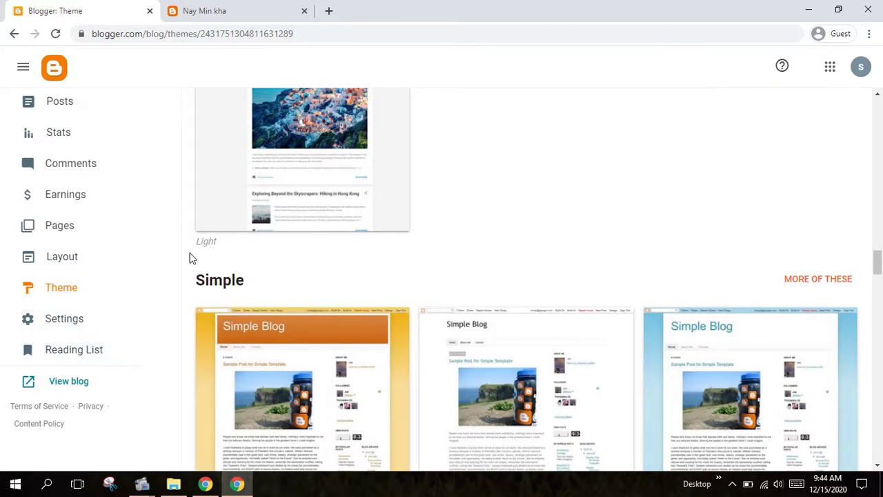
- Open the blog's Settings and review the Basic, Privacy, Publishing, HTTPS and Permissions groups
{"action": "left_click", "coordinate": [43, 325]}
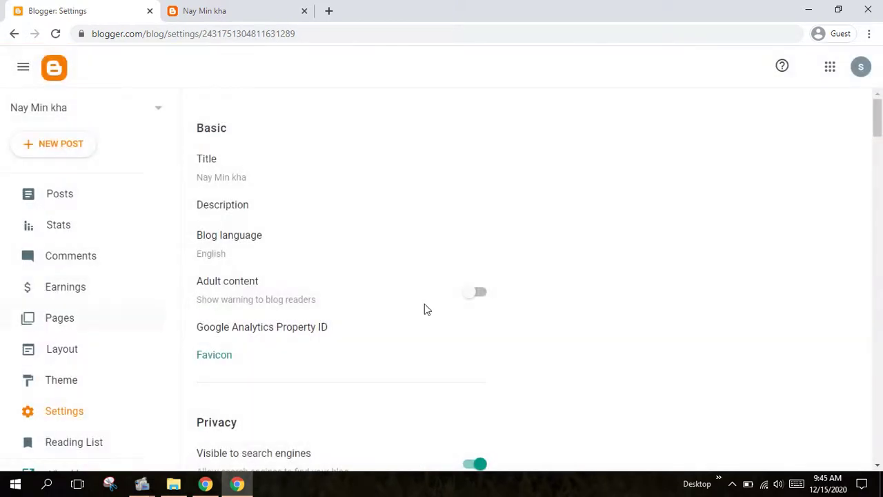
{"action": "scroll", "coordinate": [302, 314], "scroll_direction": "down", "scroll_amount": 8}
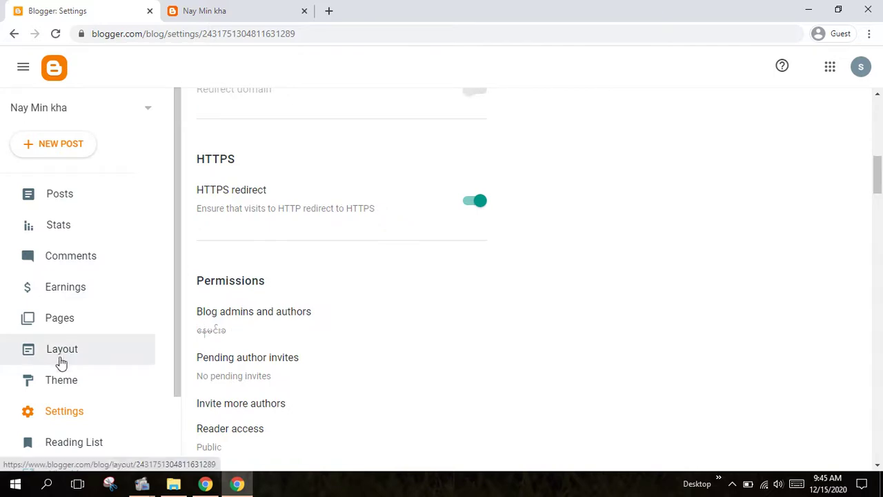
{"action": "scroll", "coordinate": [60, 405], "scroll_direction": "down", "scroll_amount": 2}
{"action": "scroll", "coordinate": [370, 428], "scroll_direction": "up", "scroll_amount": 3}
{"action": "scroll", "coordinate": [370, 429], "scroll_direction": "up", "scroll_amount": 1}
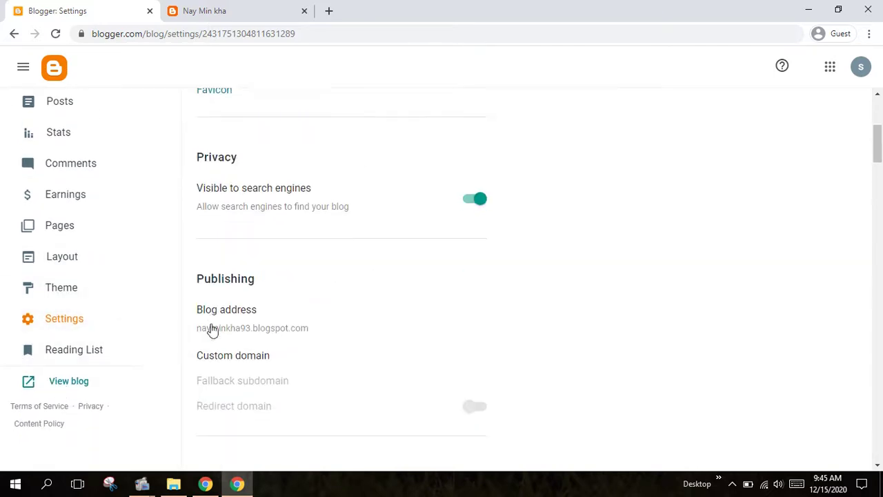
{"action": "scroll", "coordinate": [211, 330], "scroll_direction": "down", "scroll_amount": 4}
- Open the Reading List and look through the Blogger Buzz posts under All Blogs
{"action": "left_click", "coordinate": [92, 363]}
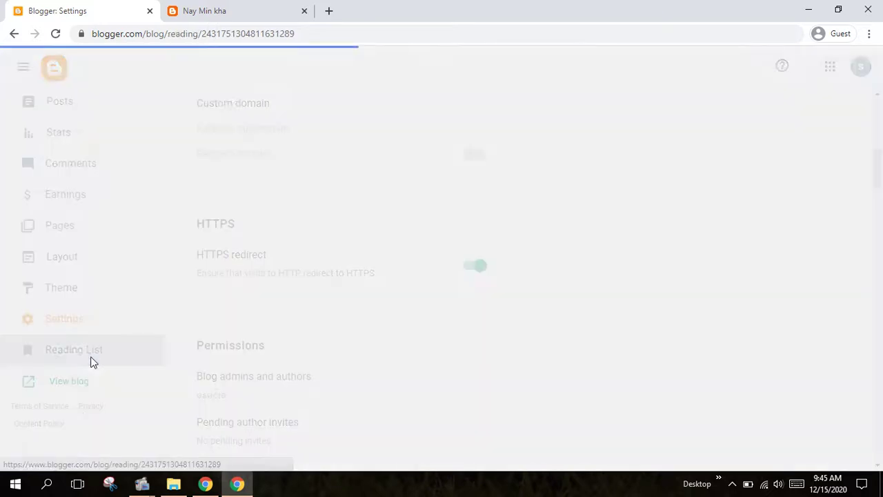
{"action": "scroll", "coordinate": [538, 267], "scroll_direction": "down", "scroll_amount": 4}
{"action": "scroll", "coordinate": [539, 266], "scroll_direction": "down", "scroll_amount": 7}
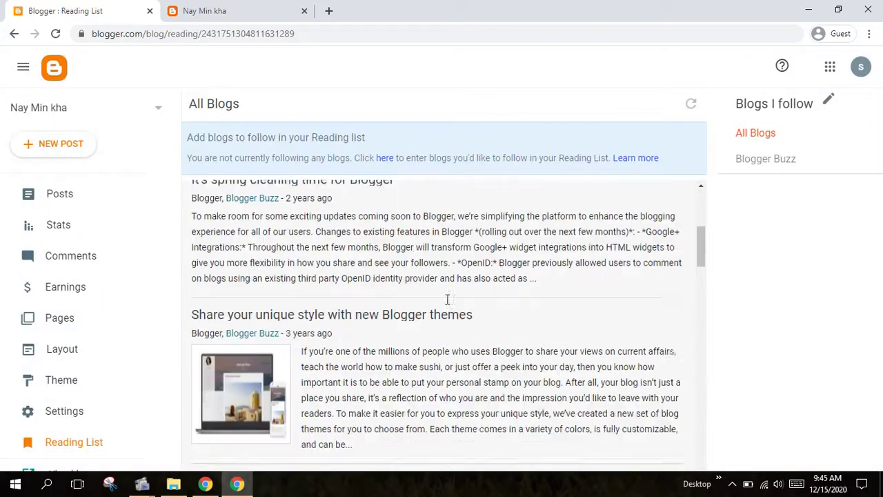
{"action": "scroll", "coordinate": [293, 399], "scroll_direction": "down", "scroll_amount": 4}
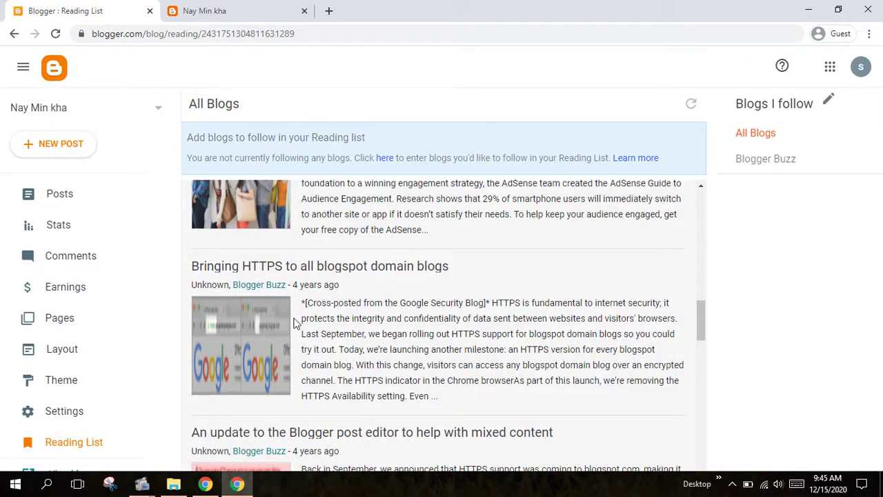
{"action": "scroll", "coordinate": [21, 445], "scroll_direction": "down", "scroll_amount": 2}
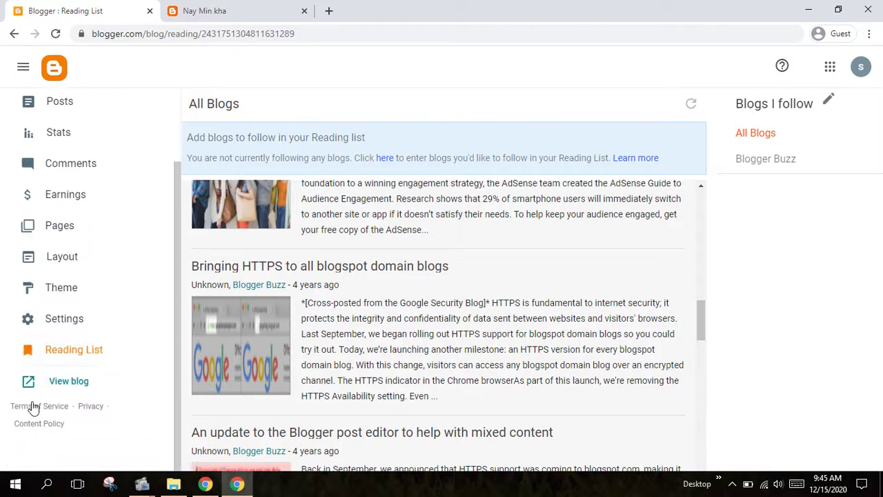
- Switch to the live blog and highlight its full web address, including the https prefix
{"action": "left_click", "coordinate": [222, 8]}
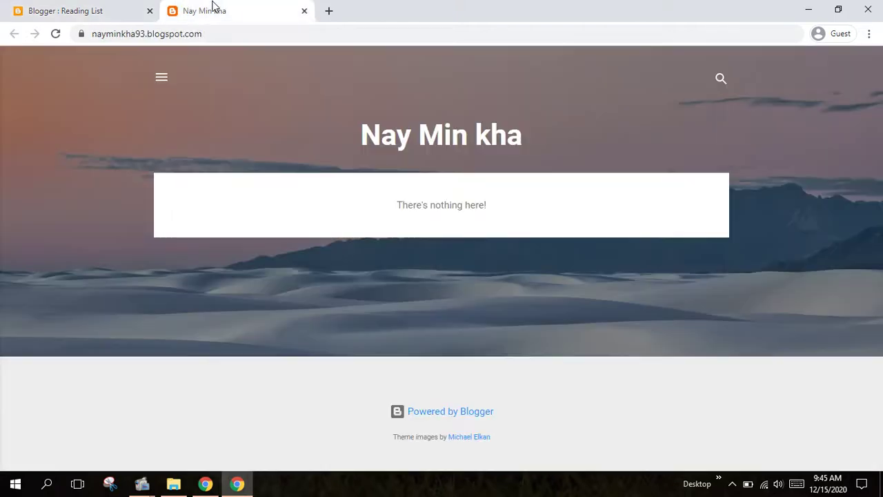
{"action": "left_click", "coordinate": [109, 34]}
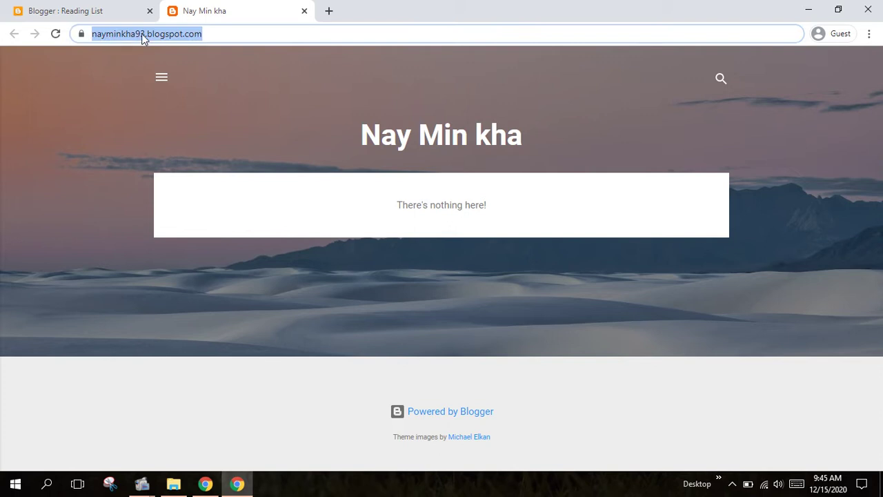
{"action": "left_click", "coordinate": [141, 33]}
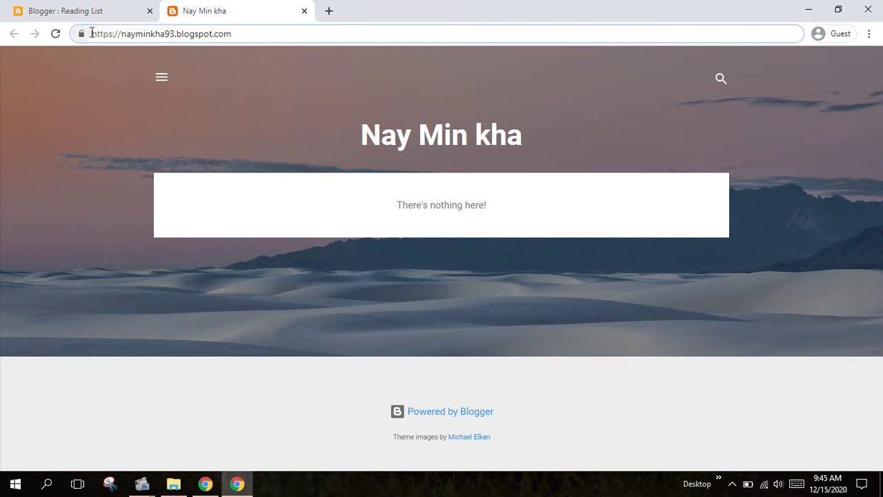
{"action": "left_click_drag", "start_coordinate": [90, 34], "coordinate": [280, 40]}
{"action": "left_click", "coordinate": [280, 39]}
{"action": "left_click_drag", "start_coordinate": [94, 35], "coordinate": [209, 38]}
{"action": "left_click", "coordinate": [220, 47]}
- Highlight the blogspot part of the live blog's web address and clear the selection
{"action": "left_click", "coordinate": [128, 35]}
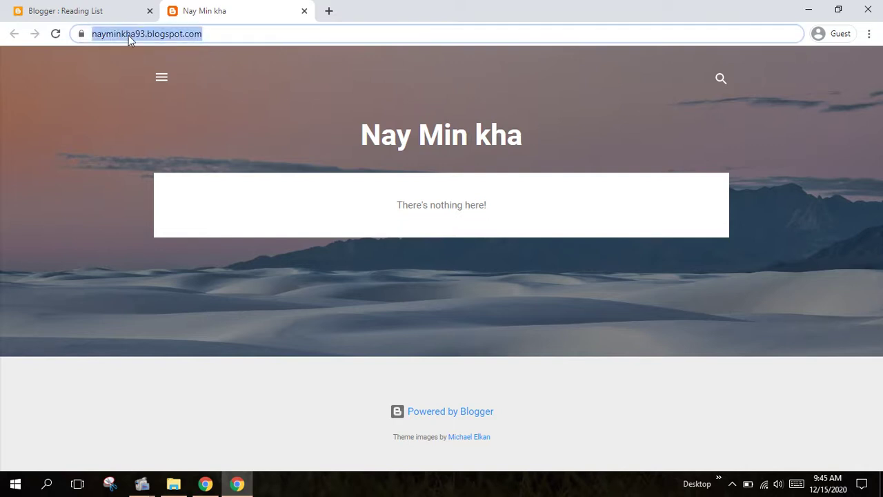
{"action": "double_click", "coordinate": [128, 35]}
{"action": "left_click", "coordinate": [183, 35]}
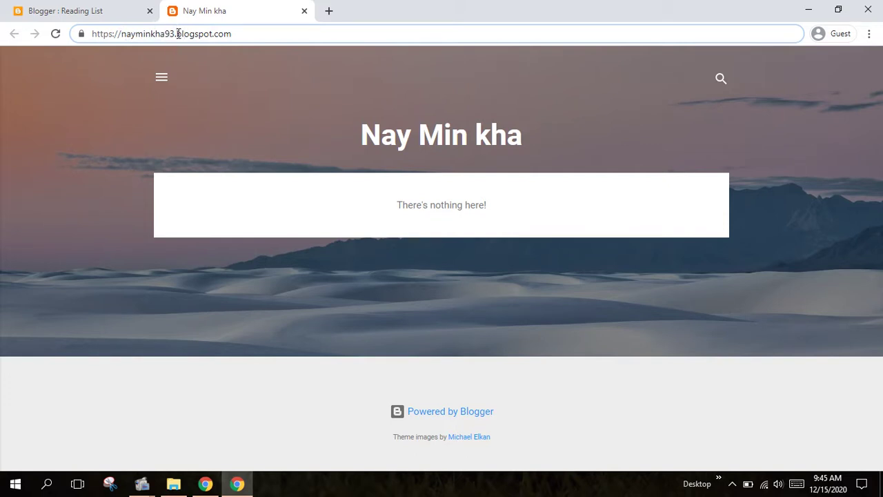
{"action": "left_click_drag", "start_coordinate": [178, 36], "coordinate": [214, 38]}
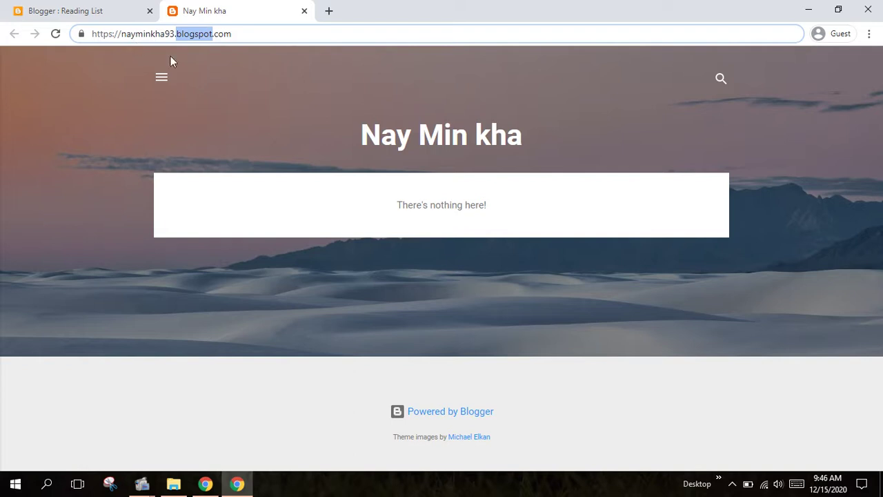
{"action": "left_click", "coordinate": [190, 68]}
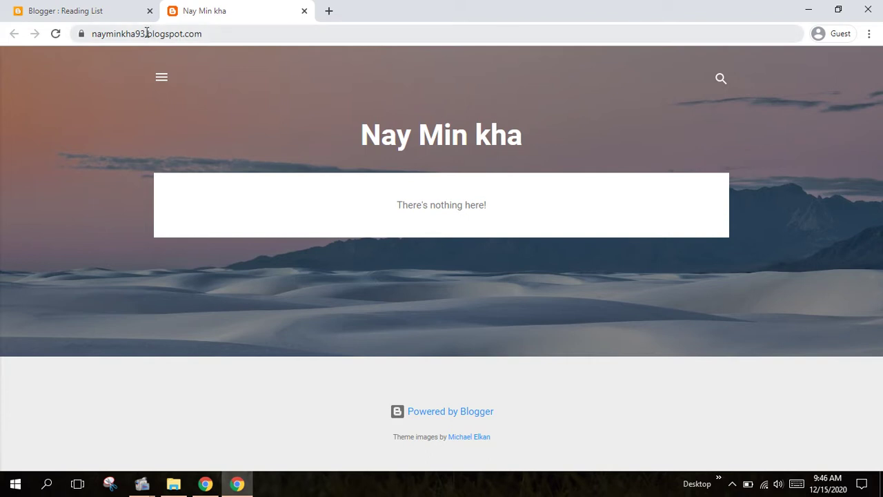
{"action": "left_click", "coordinate": [159, 33]}
{"action": "double_click", "coordinate": [185, 34]}
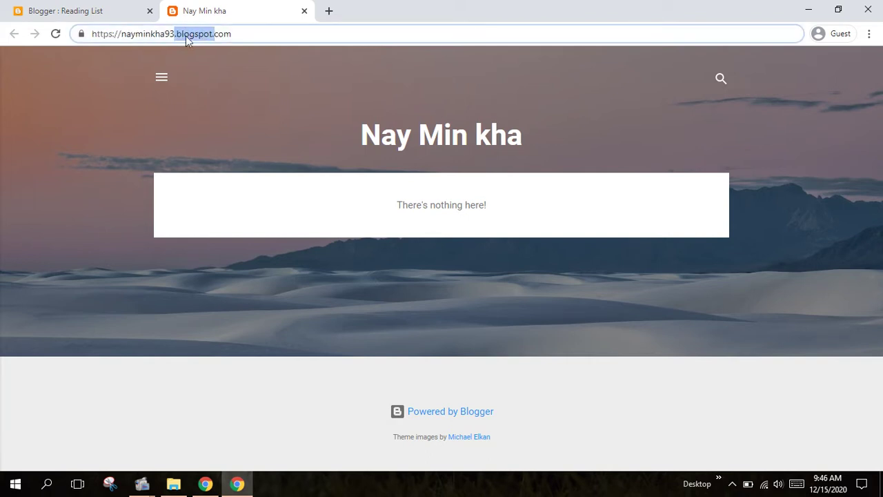
{"action": "left_click", "coordinate": [205, 85]}
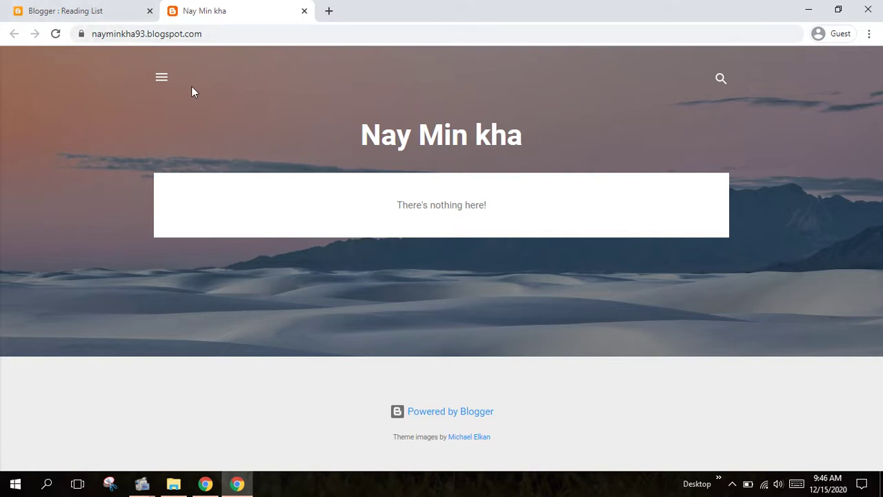
- Return from the live blog to the Reading List in the Blogger dashboard
{"action": "left_click", "coordinate": [123, 35]}
{"action": "left_click", "coordinate": [79, 10]}
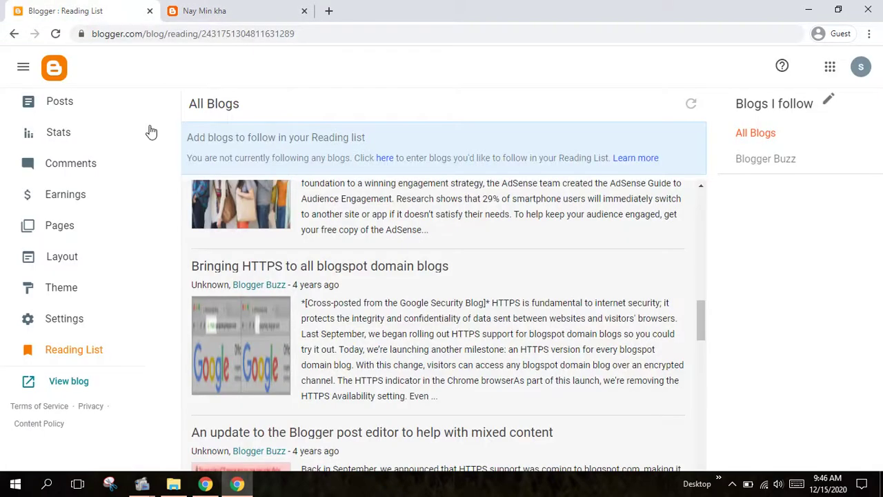
{"action": "scroll", "coordinate": [109, 138], "scroll_direction": "up", "scroll_amount": 2}
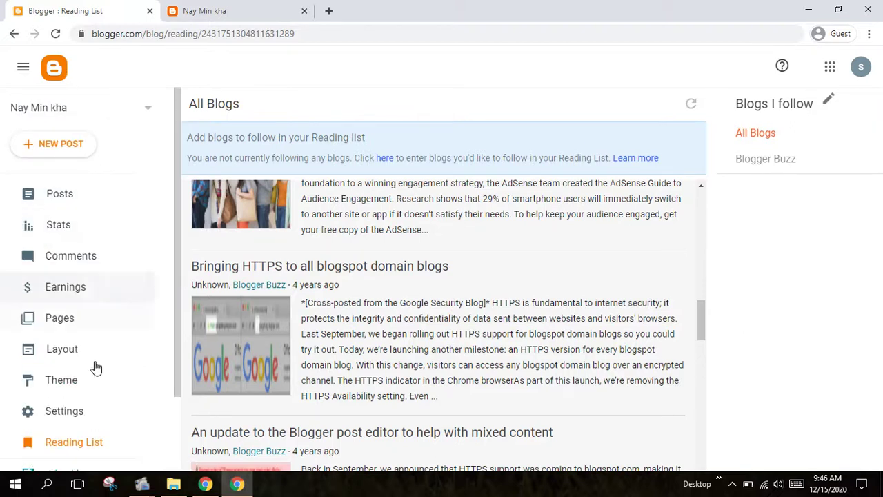